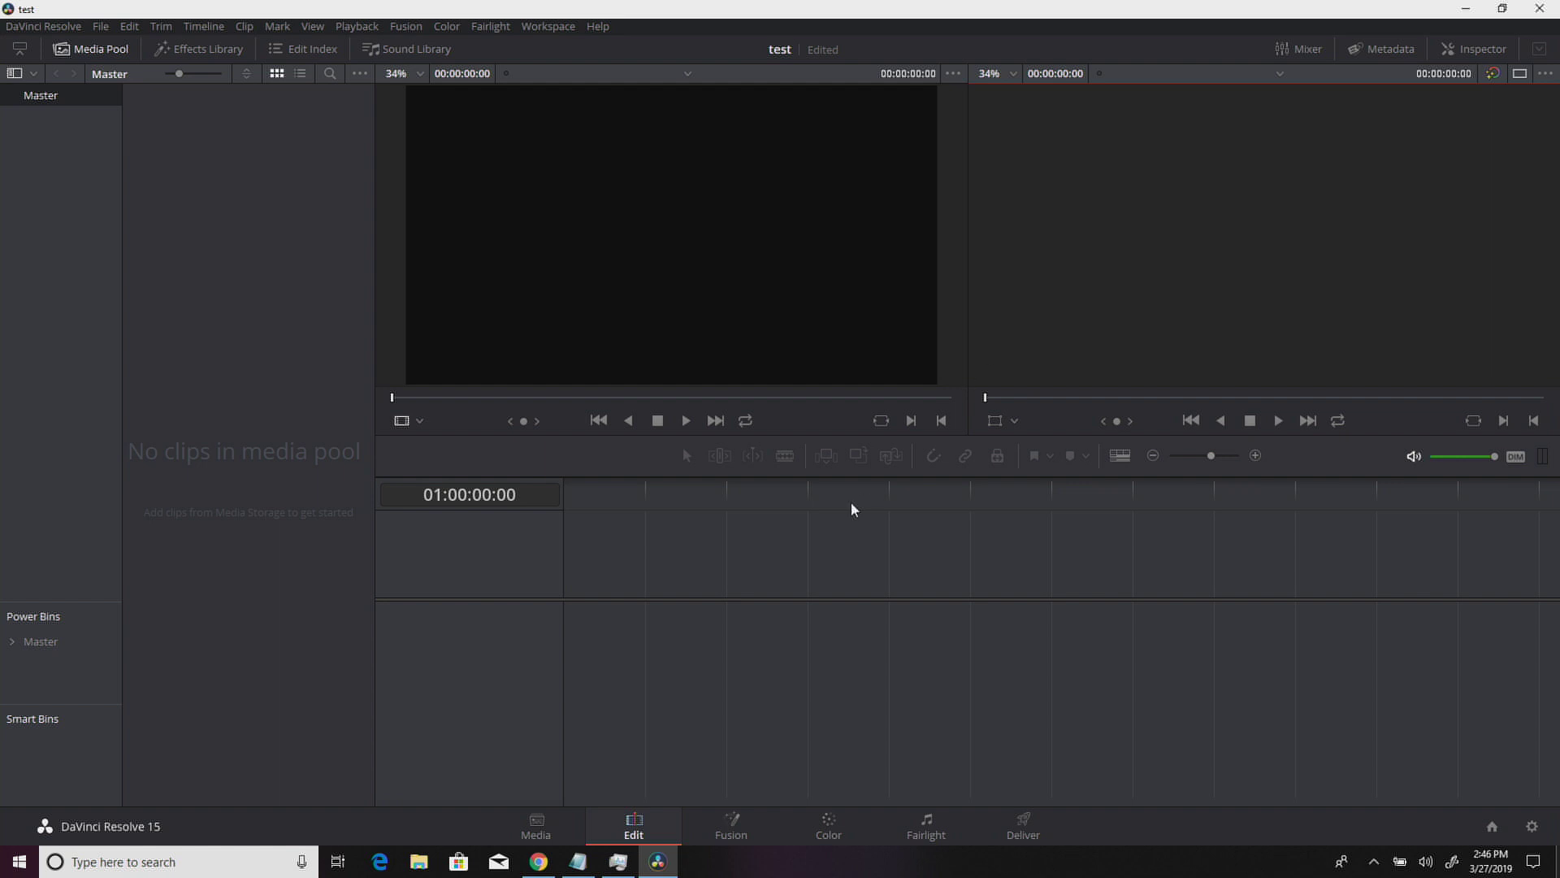
Step: Import several footage clips from the Footage folder into the Media Pool
{"action": "right_click", "coordinate": [270, 292]}
{"action": "left_click", "coordinate": [270, 284]}
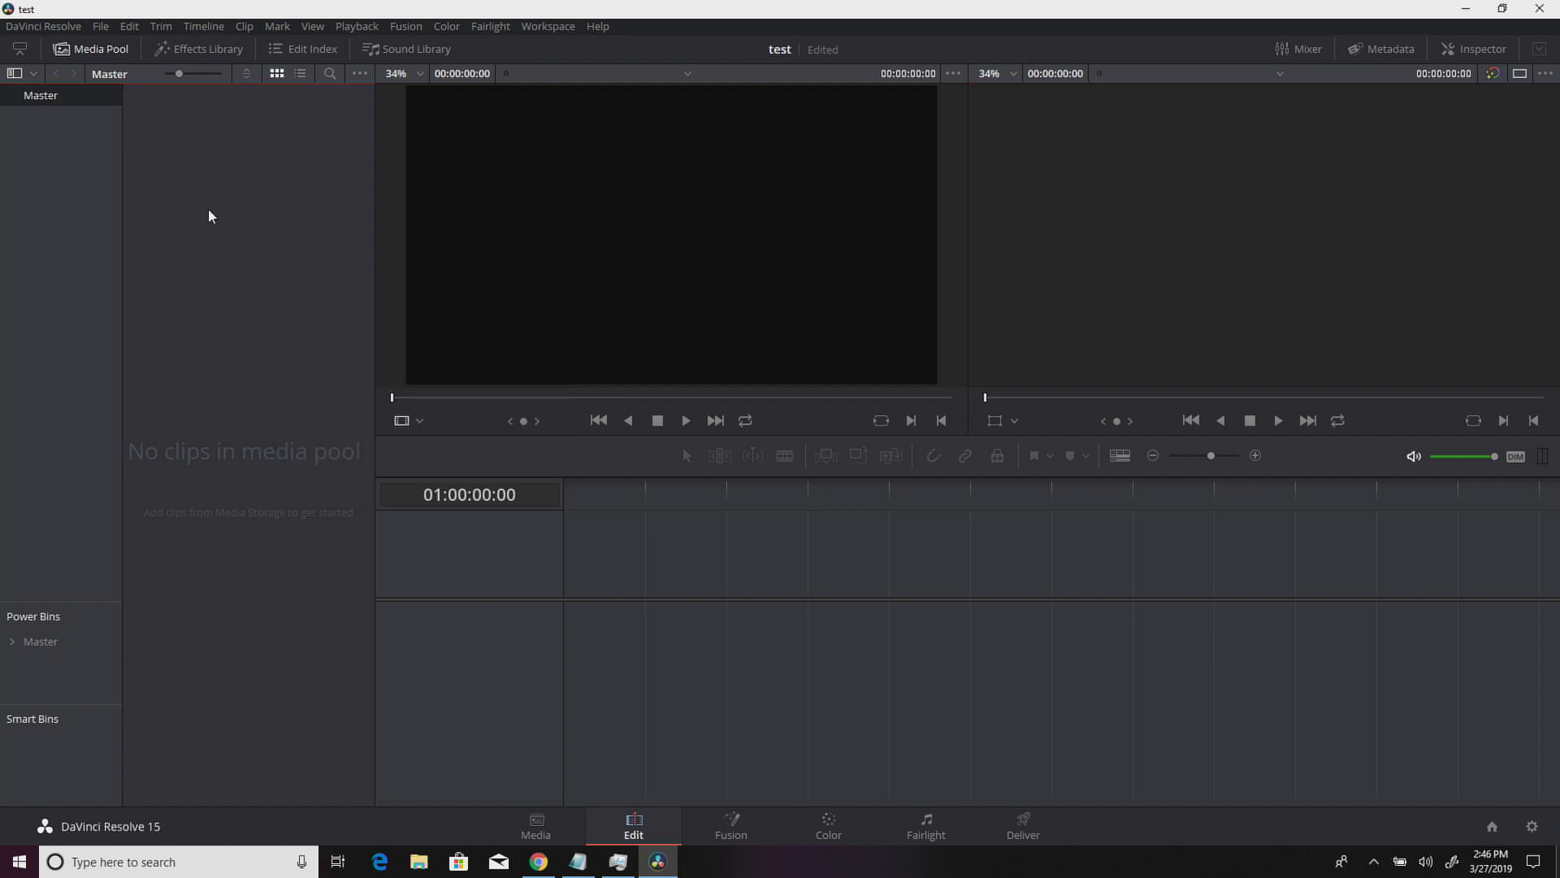
{"action": "left_click", "coordinate": [100, 26]}
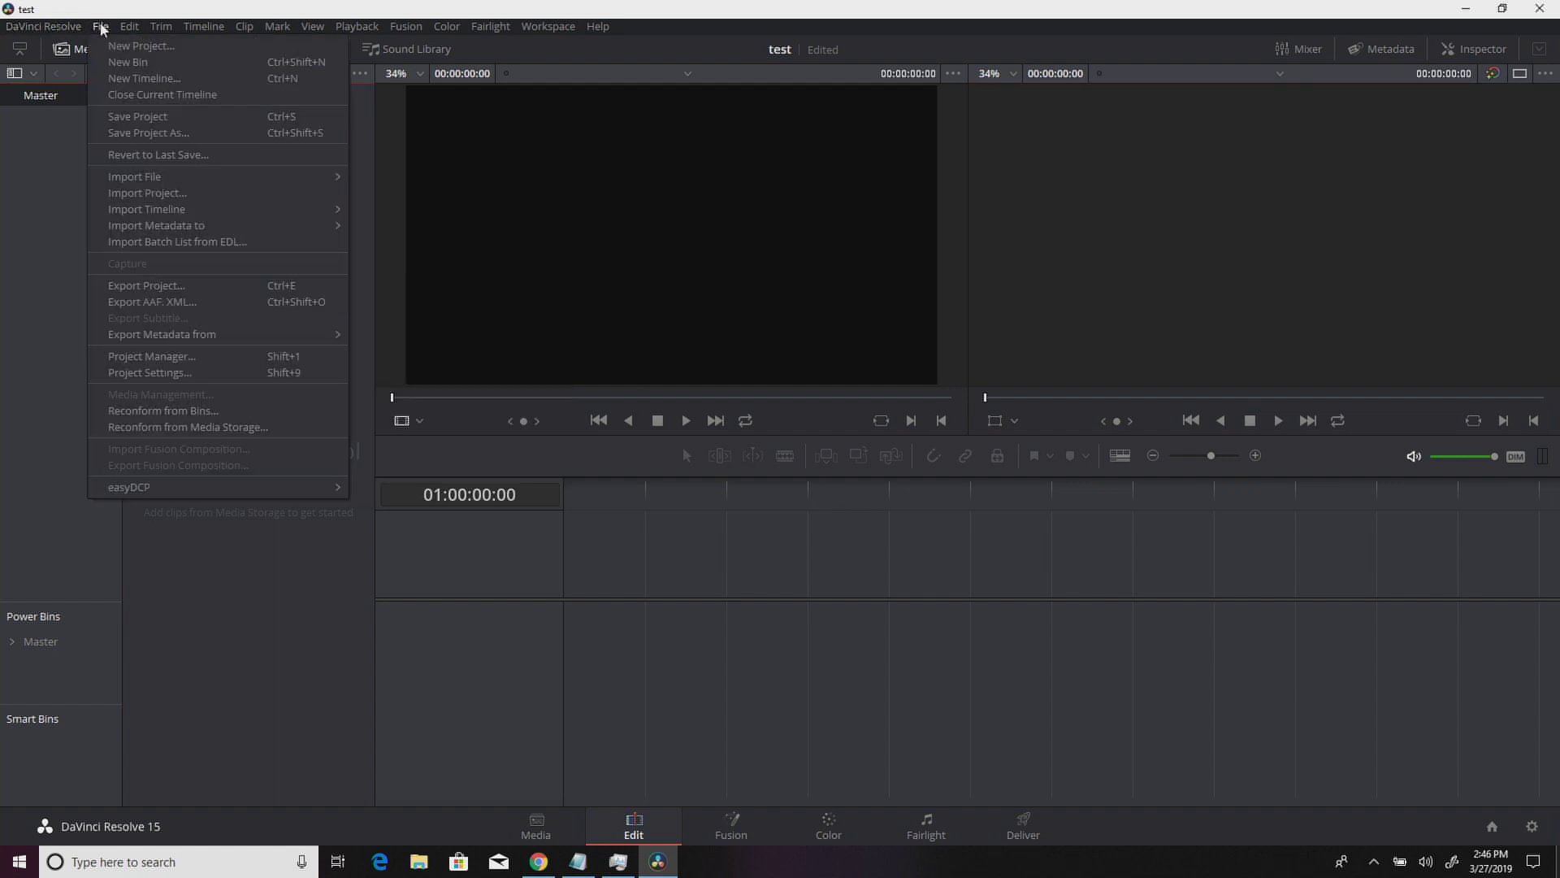
{"action": "mouse_move", "coordinate": [171, 169]}
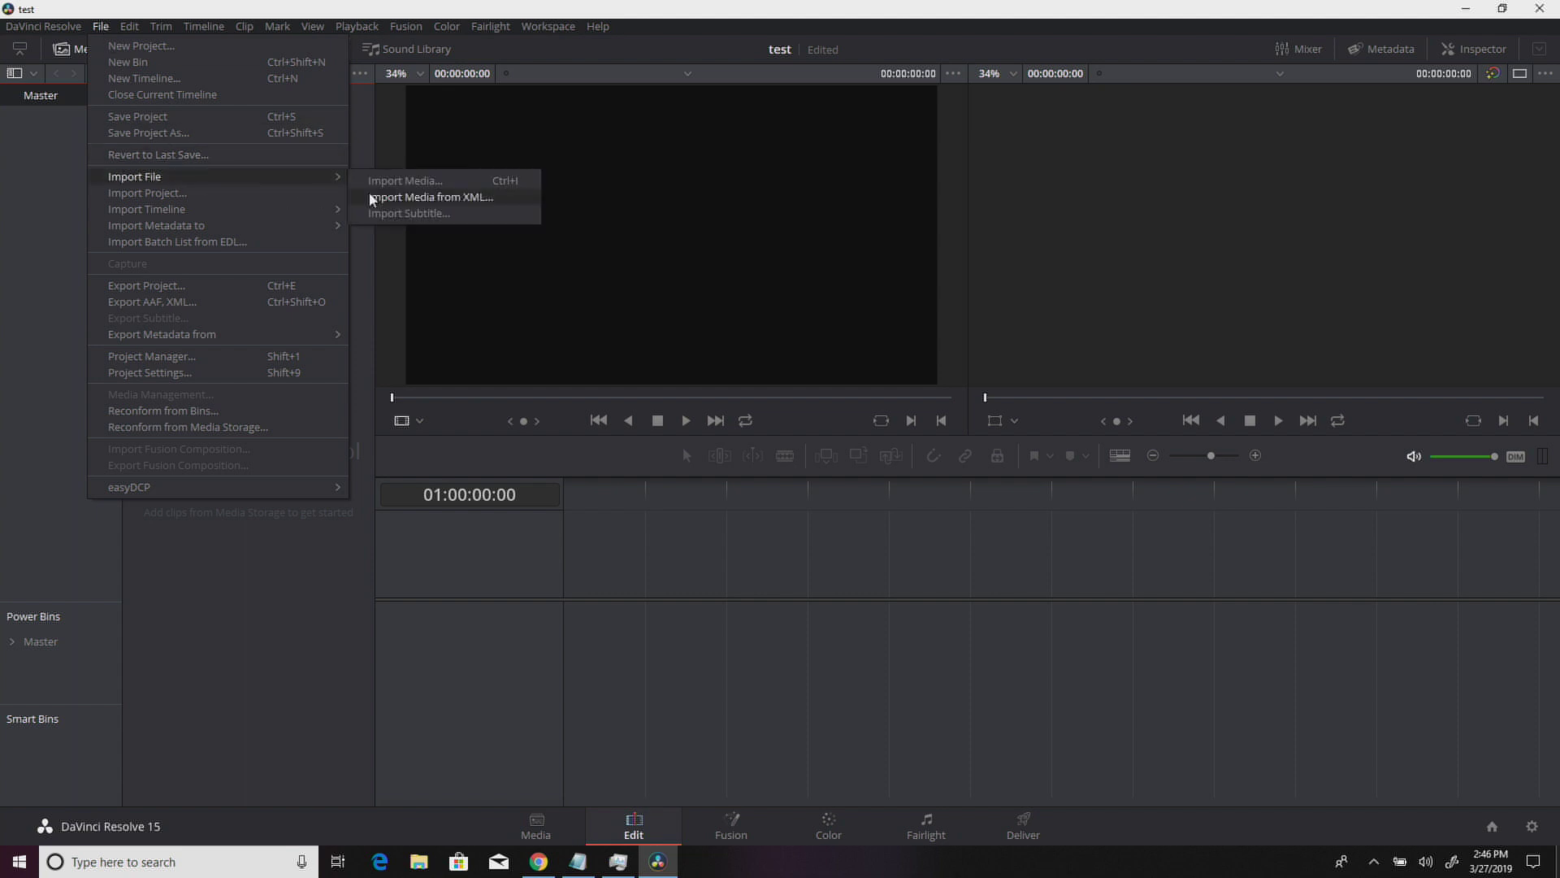
{"action": "left_click", "coordinate": [402, 195]}
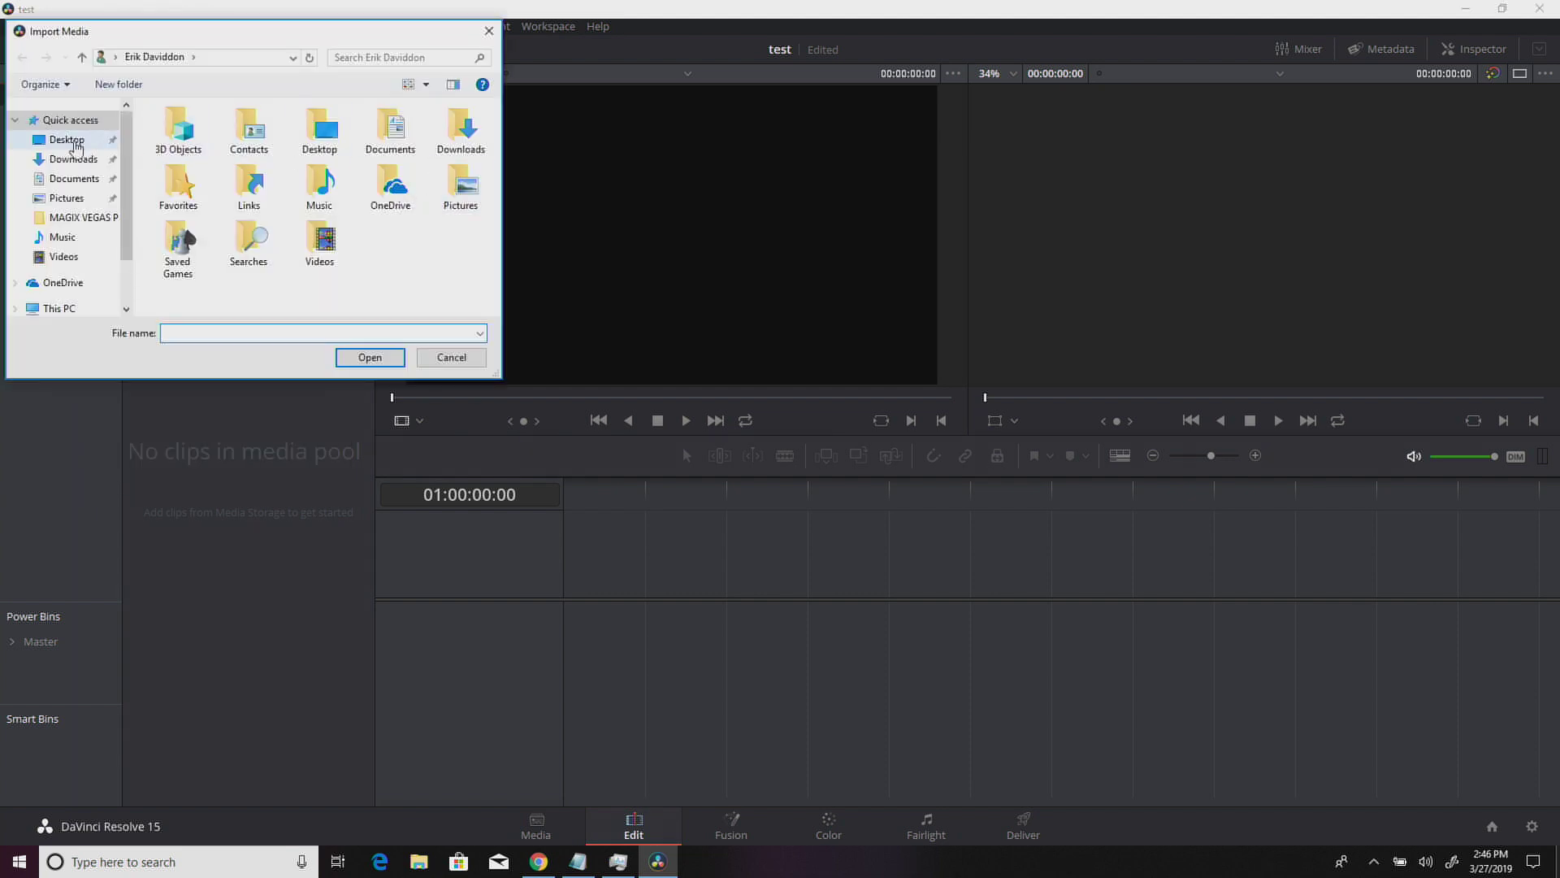
{"action": "double_click", "coordinate": [305, 148]}
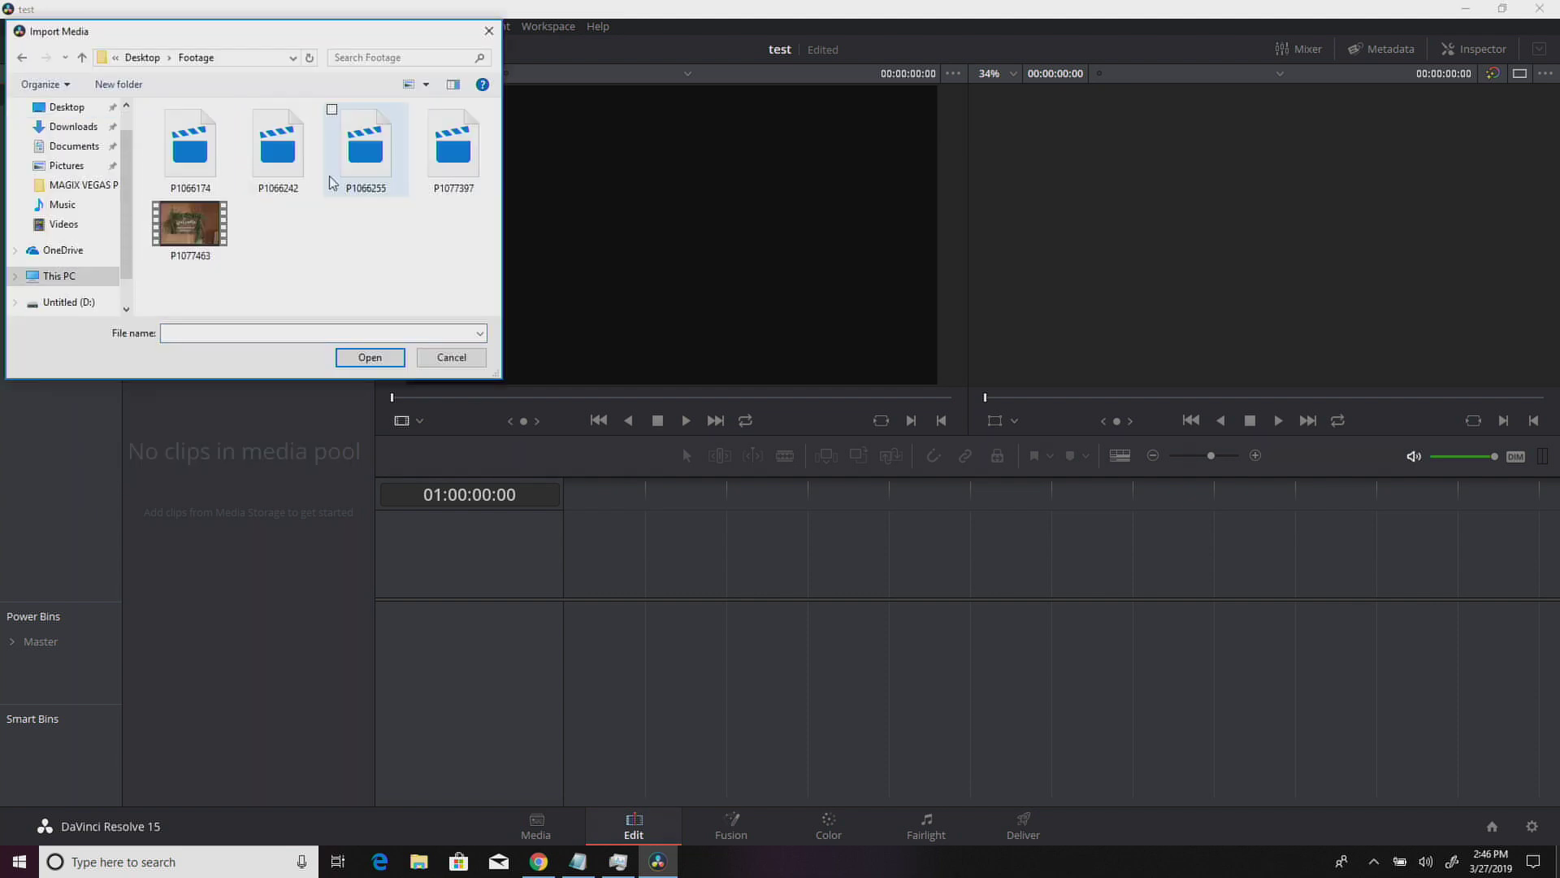
{"action": "left_click_drag", "start_coordinate": [463, 280], "coordinate": [163, 122]}
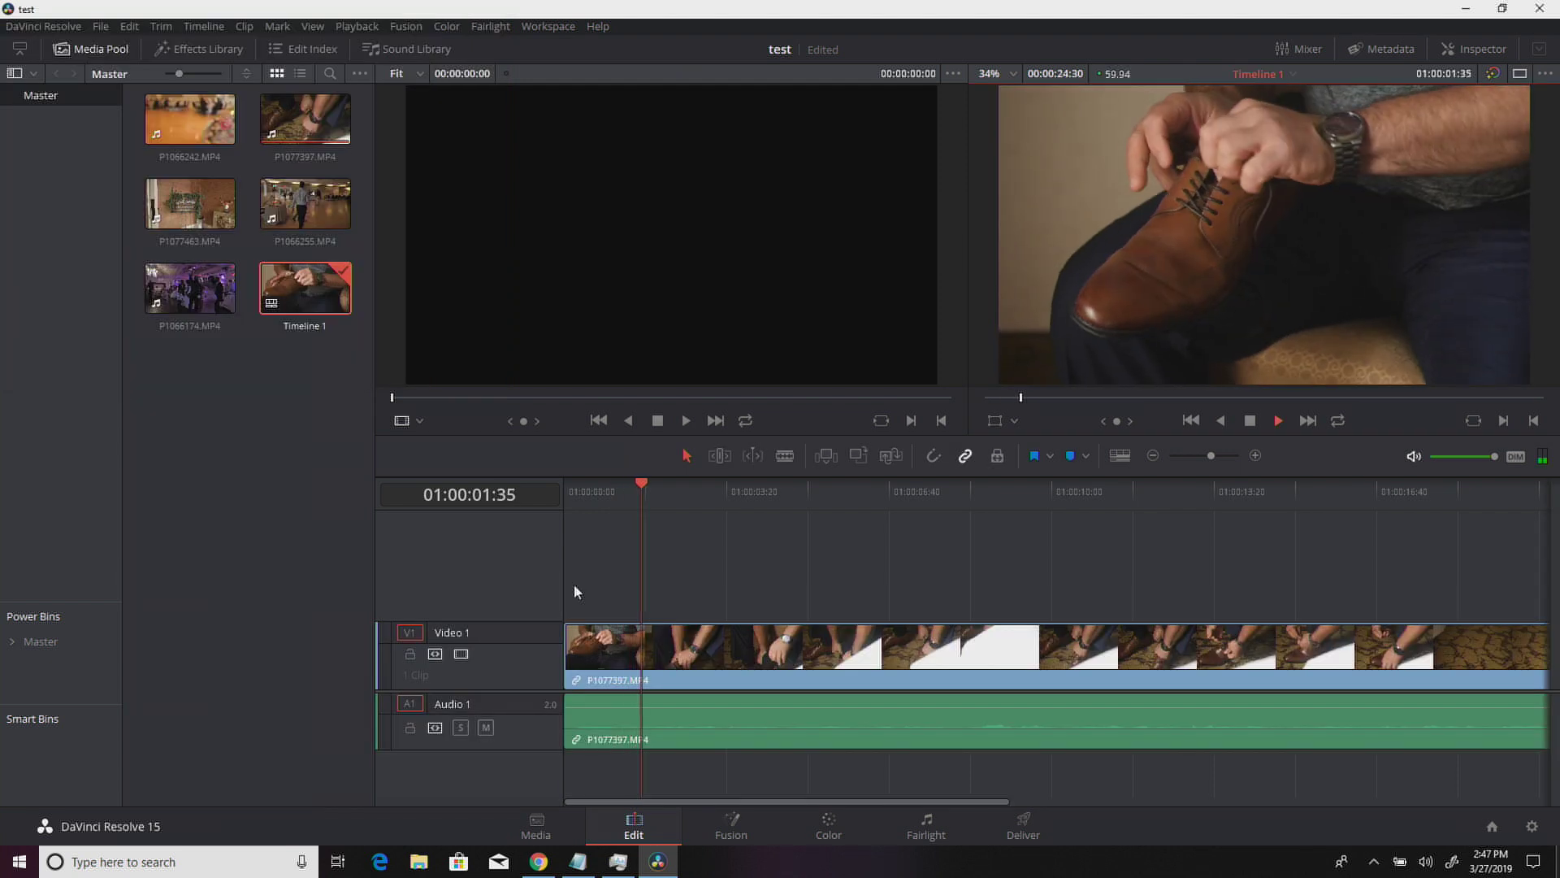
Step: Stack P1066255 on a new Video 2 track, play from about 01:00:02:20, and nudge the colour offset
{"action": "key", "text": "space"}
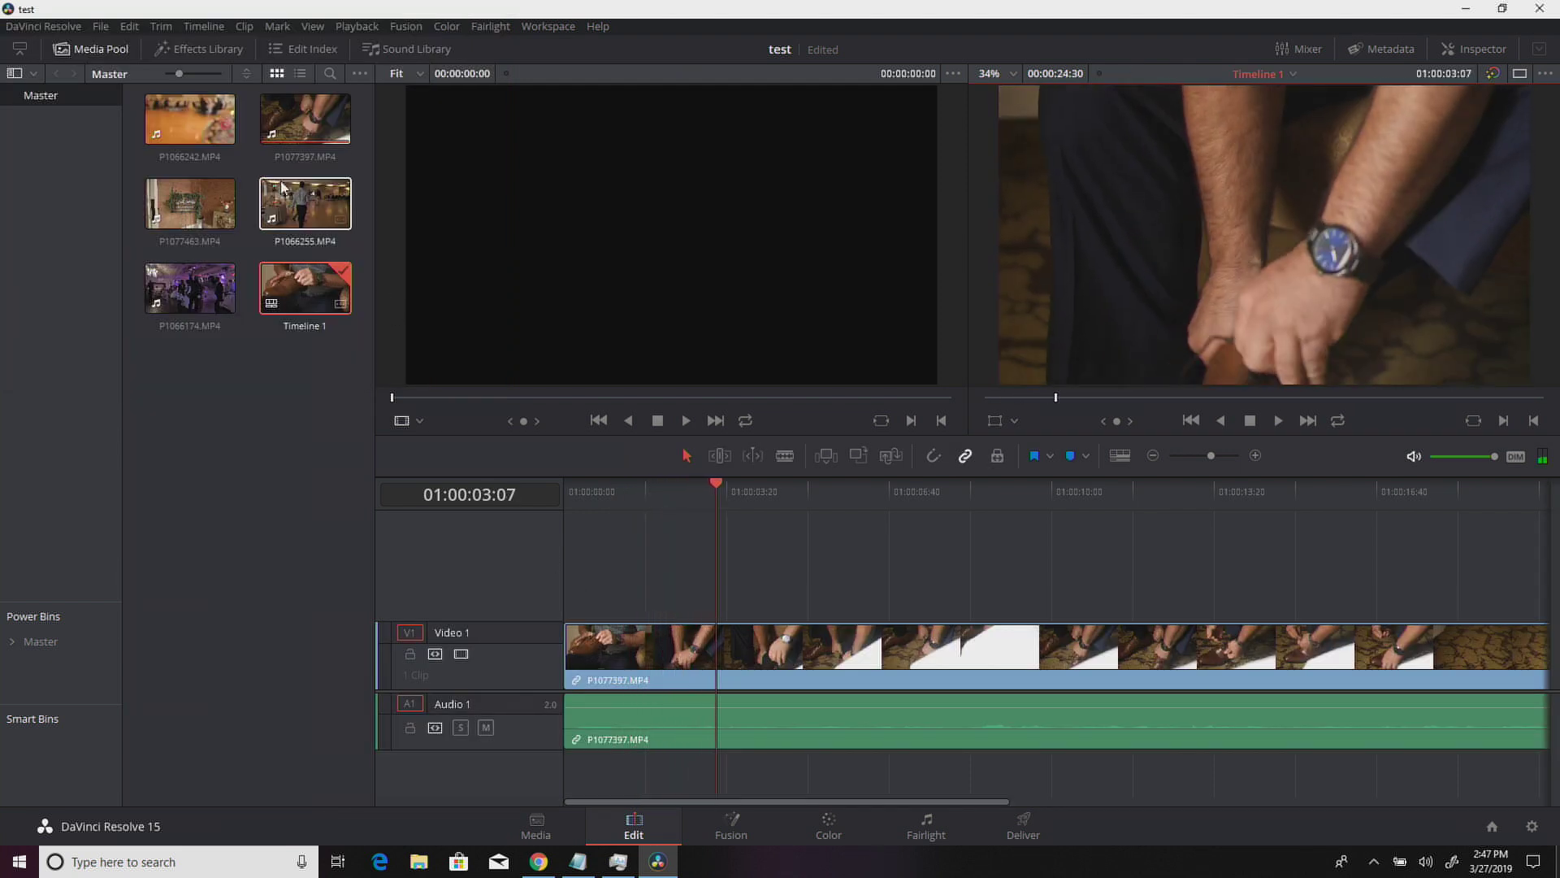
{"action": "left_click_drag", "start_coordinate": [717, 577], "coordinate": [690, 559]}
{"action": "left_click", "coordinate": [678, 488]}
{"action": "key", "text": "space"}
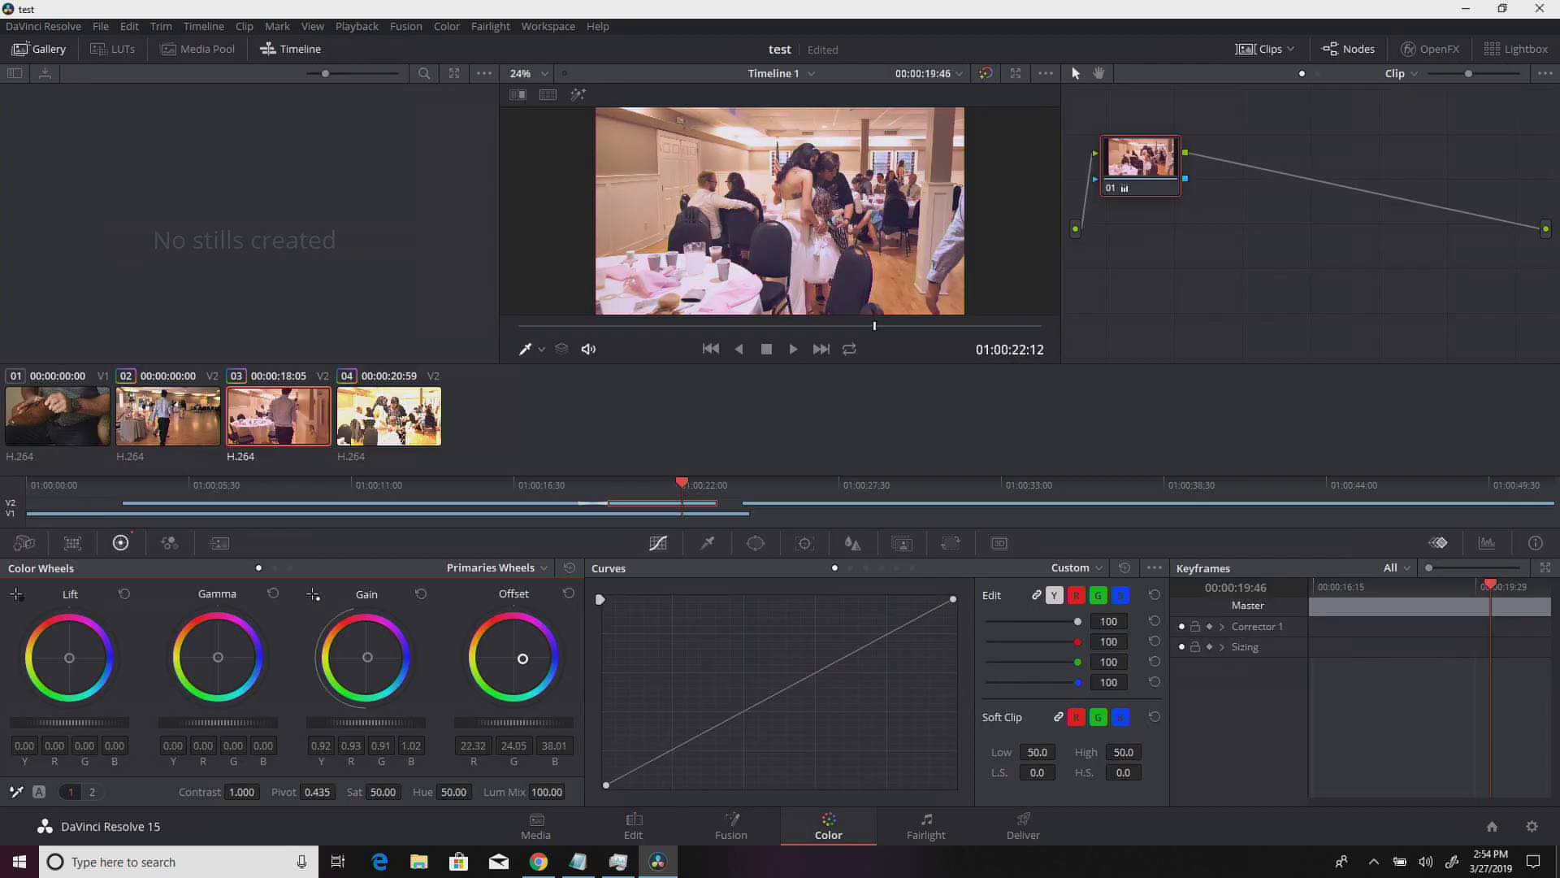
{"action": "left_click_drag", "start_coordinate": [522, 658], "coordinate": [506, 666]}
Step: Push the clip's Offset wheel strongly toward blue, then return to the Edit page by way of Fusion
{"action": "left_click_drag", "start_coordinate": [530, 655], "coordinate": [552, 660]}
{"action": "left_click", "coordinate": [717, 829]}
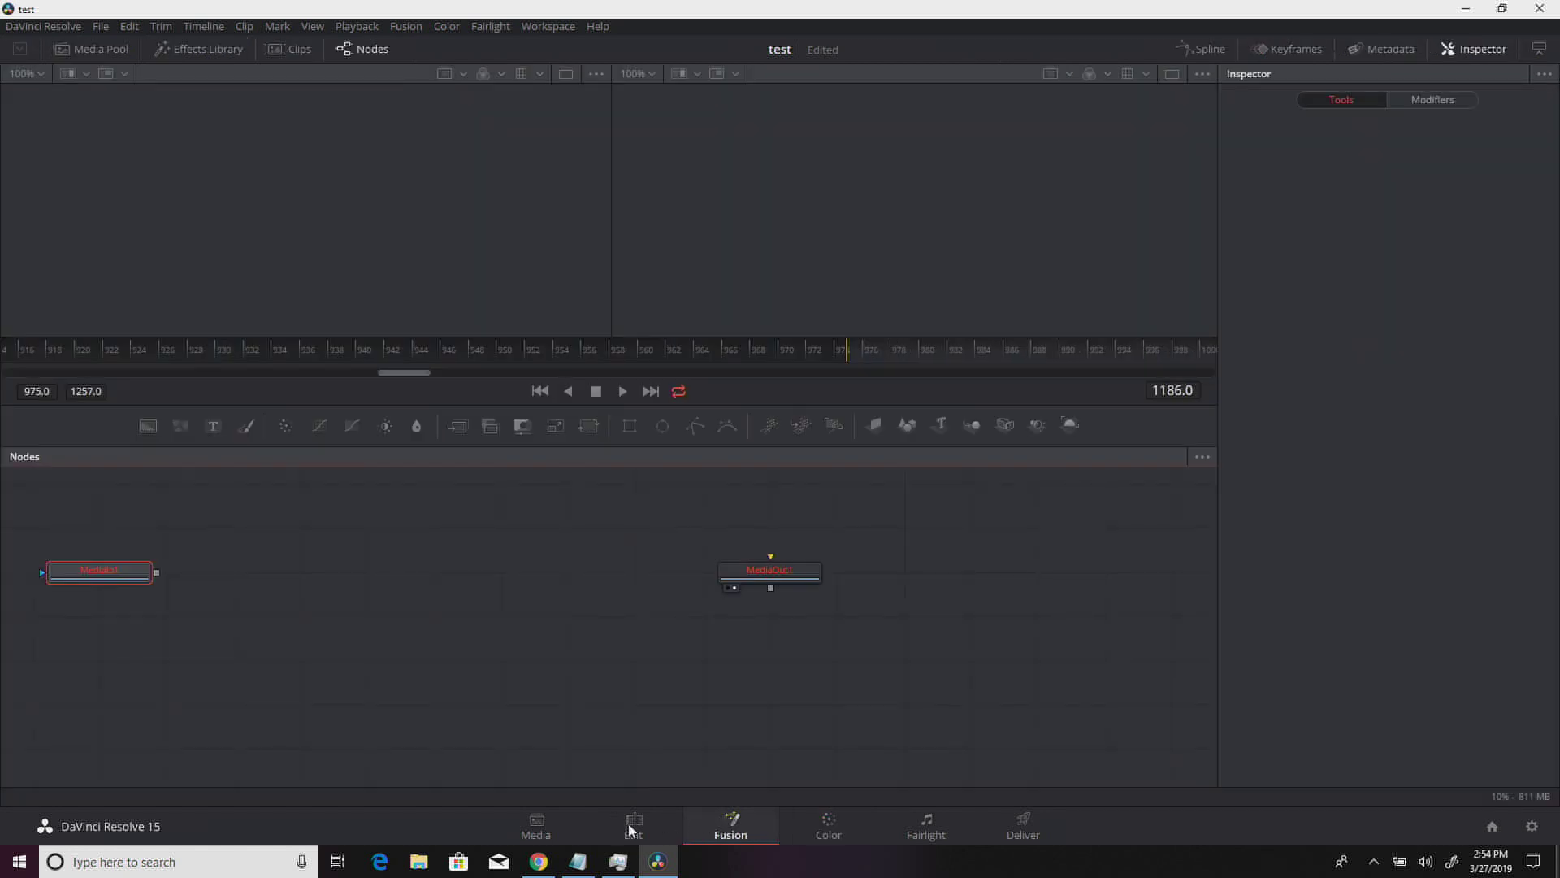
{"action": "left_click", "coordinate": [631, 829]}
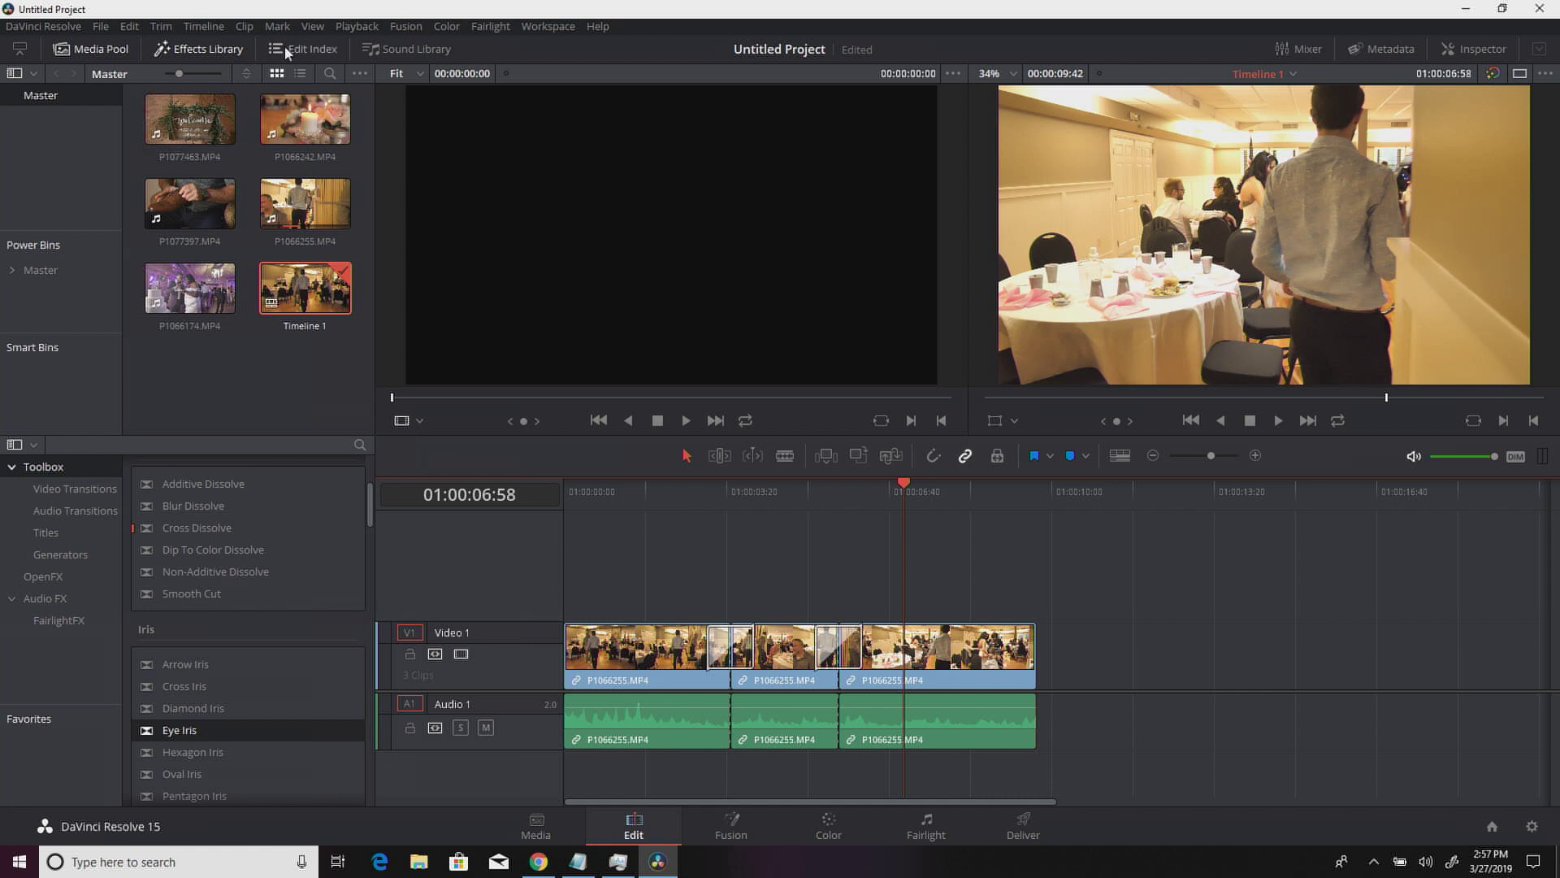
Step: Place the 3D Lower 3rd Flipping 2Line title on Video 2 and preview it from 01:00:01:28
{"action": "left_click", "coordinate": [51, 530]}
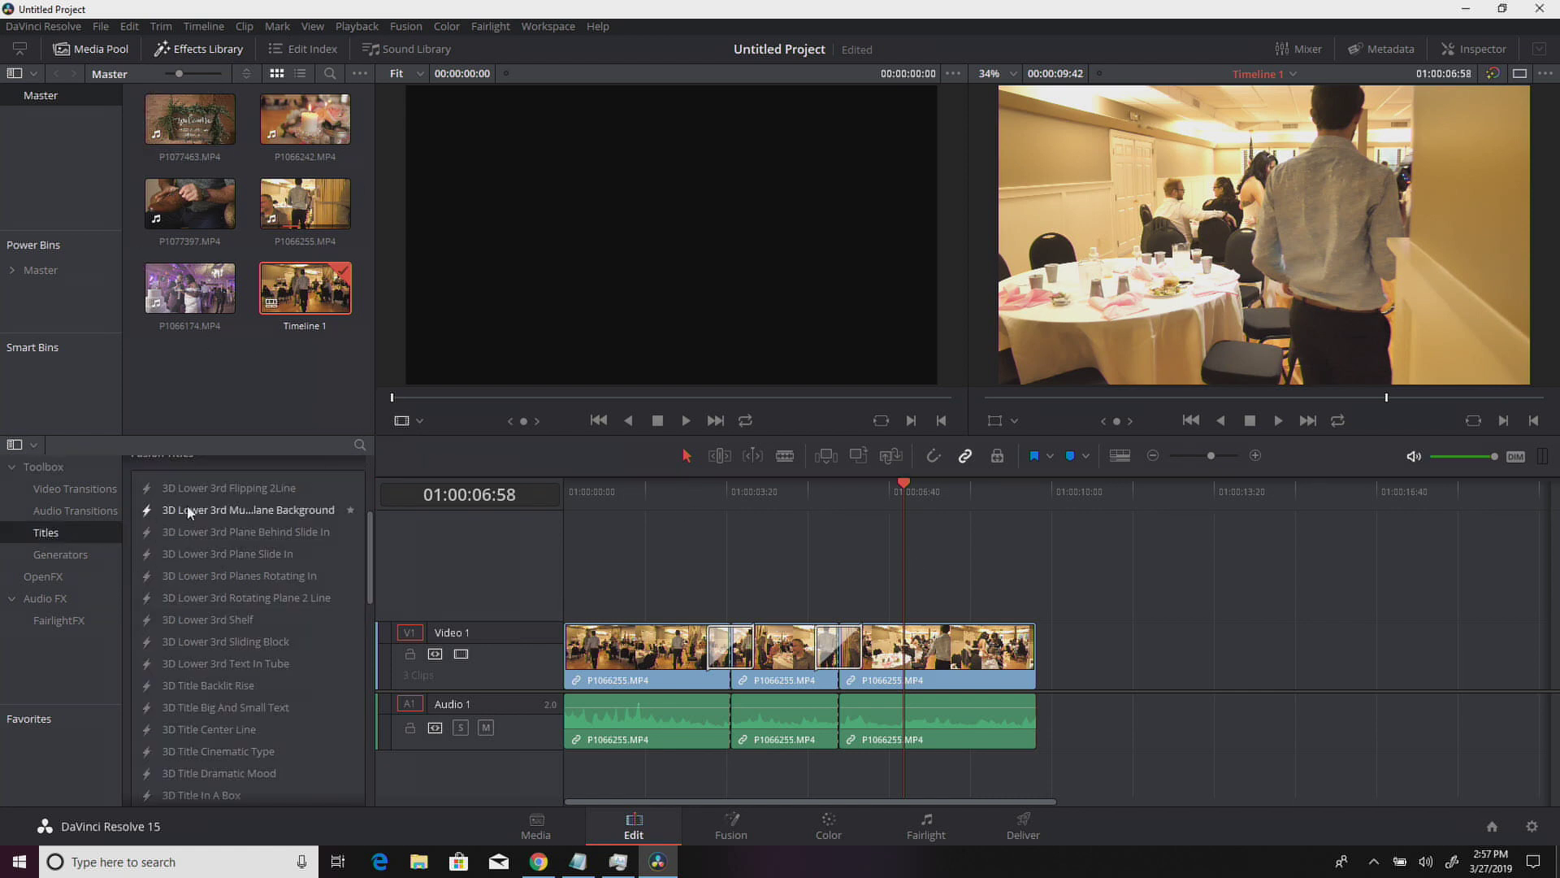
{"action": "left_click_drag", "start_coordinate": [186, 497], "coordinate": [655, 553]}
{"action": "left_click", "coordinate": [636, 496]}
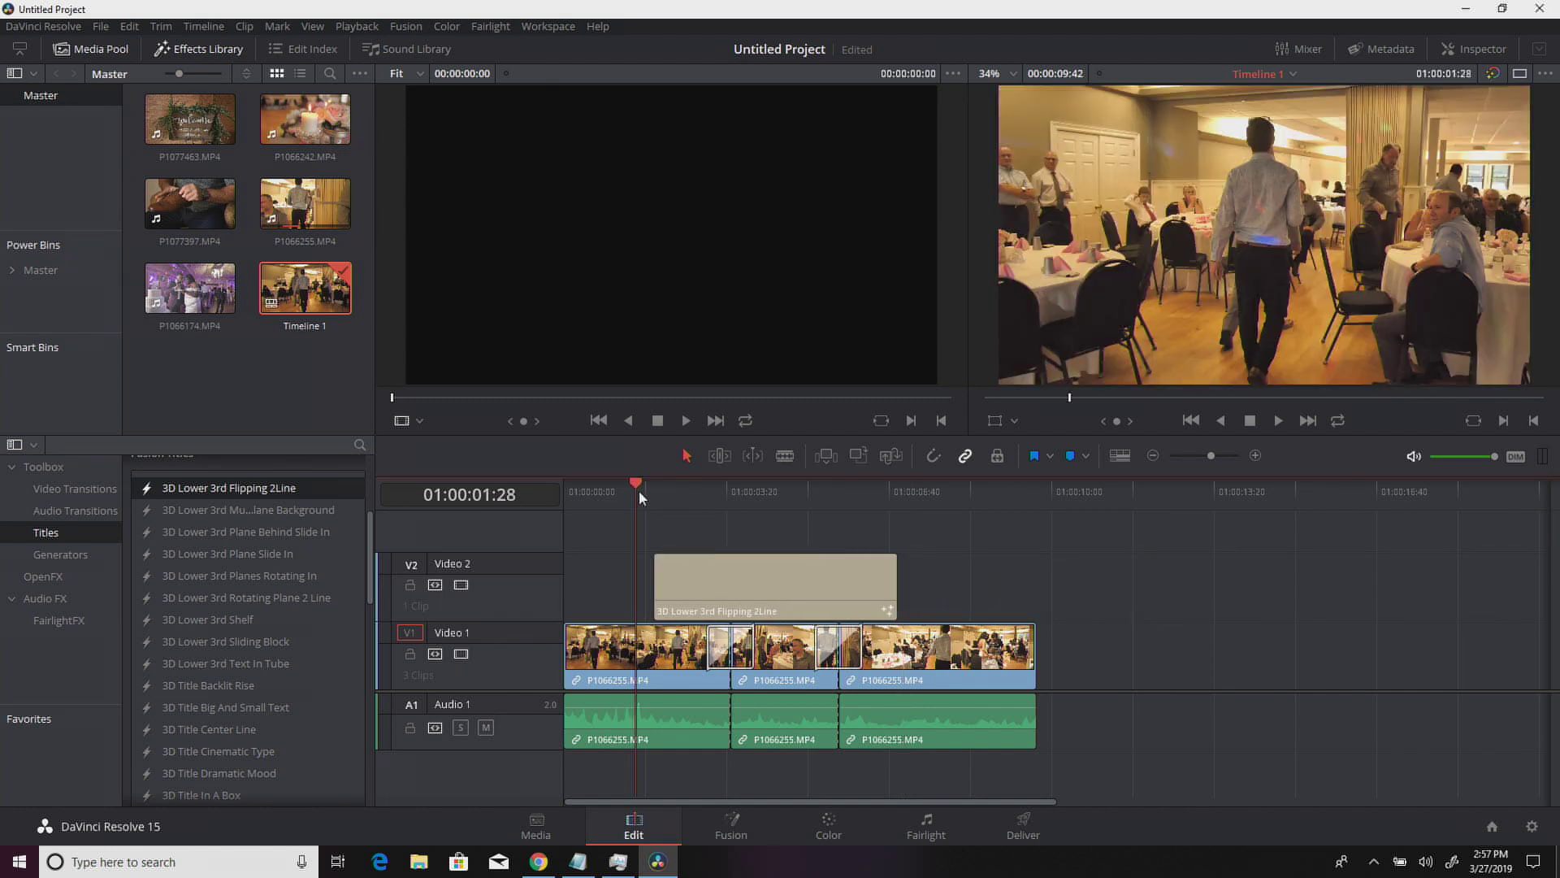
{"action": "key", "text": "space"}
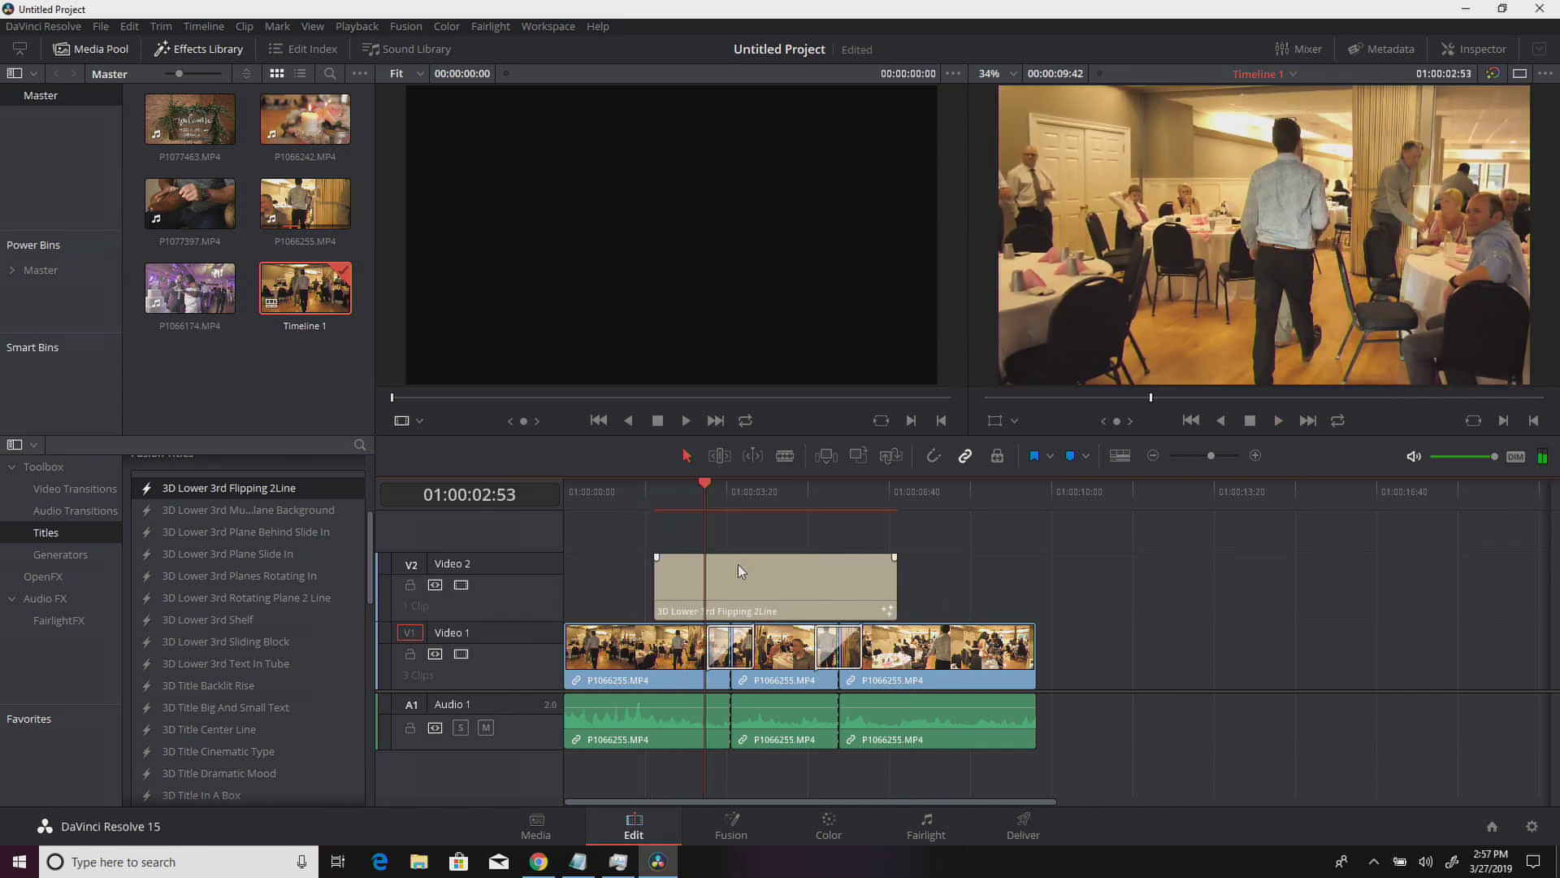
{"action": "left_click", "coordinate": [740, 567]}
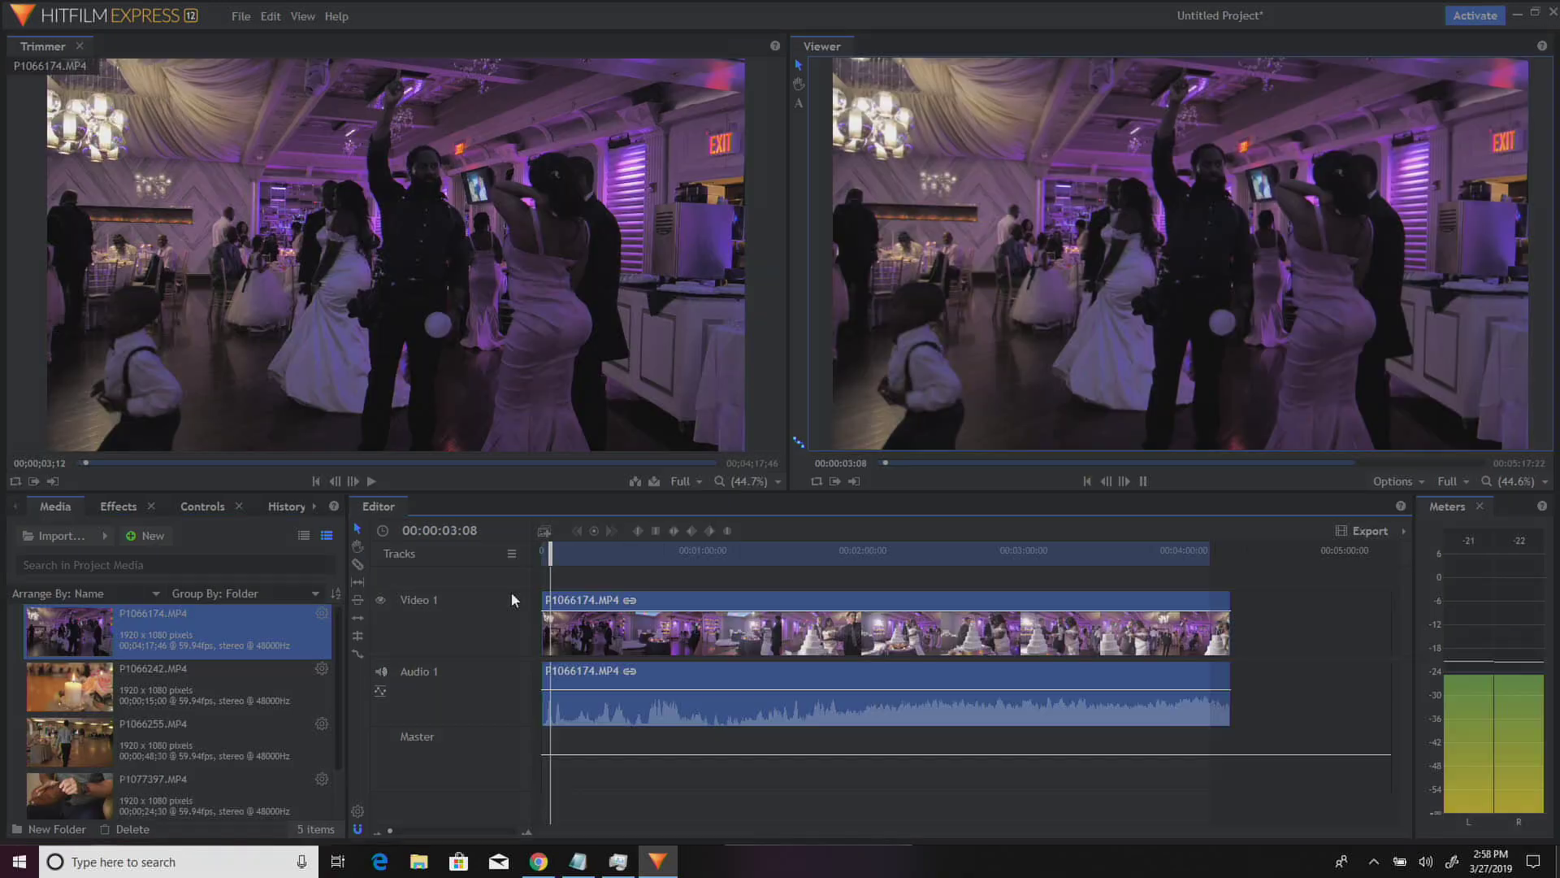
Step: Scrub P1066174 to around 00:00:21, play it, and jump to the cake table shot near 00:01:11
{"action": "left_click_drag", "start_coordinate": [549, 553], "coordinate": [598, 553]}
{"action": "key", "text": "space"}
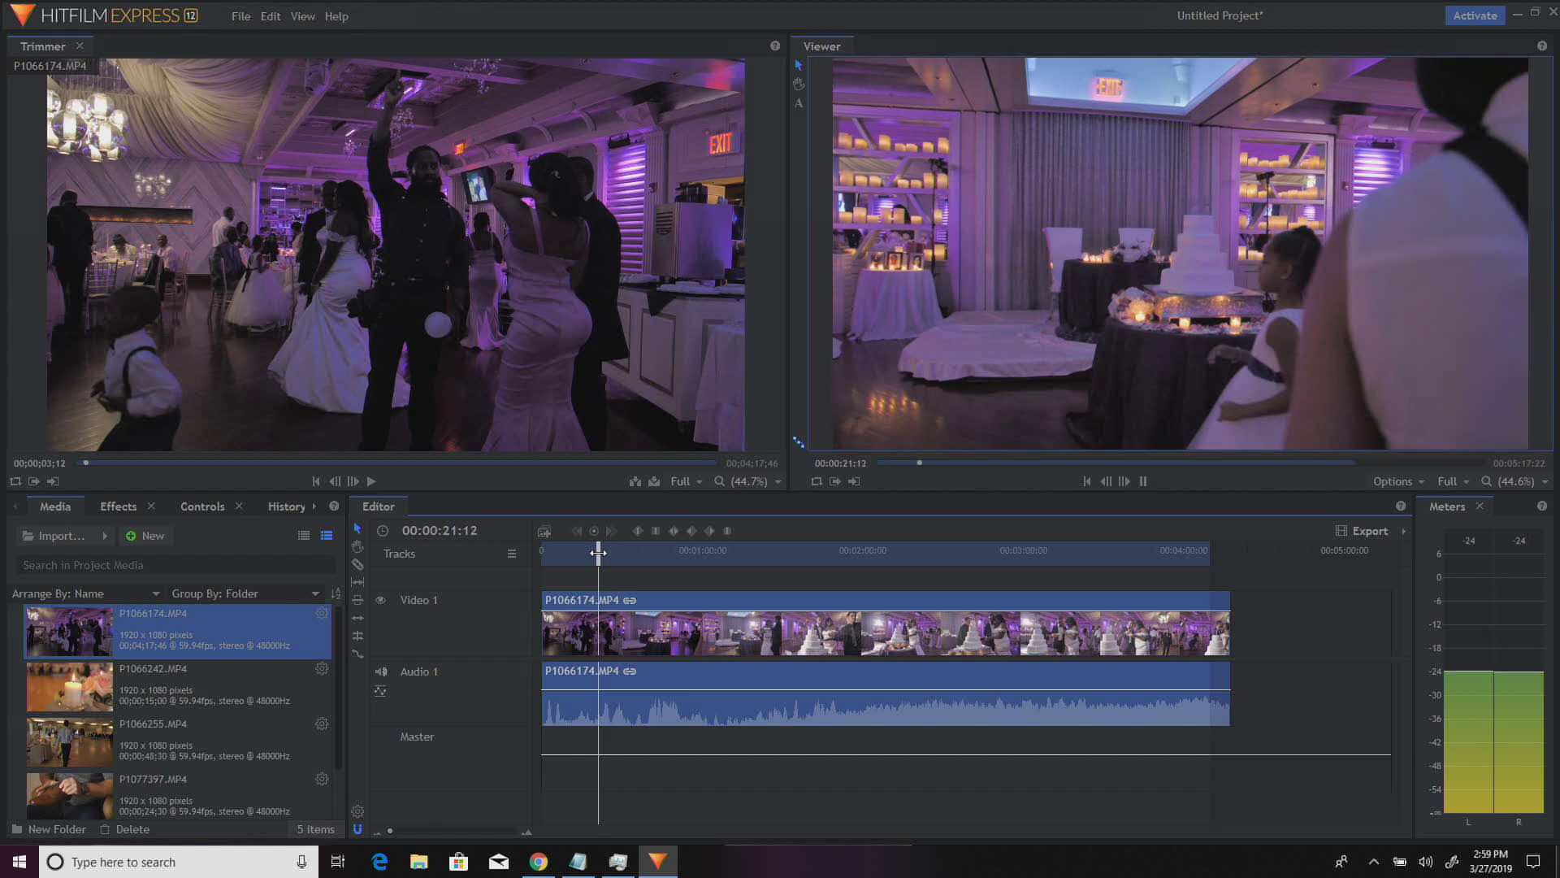
{"action": "left_click", "coordinate": [733, 553]}
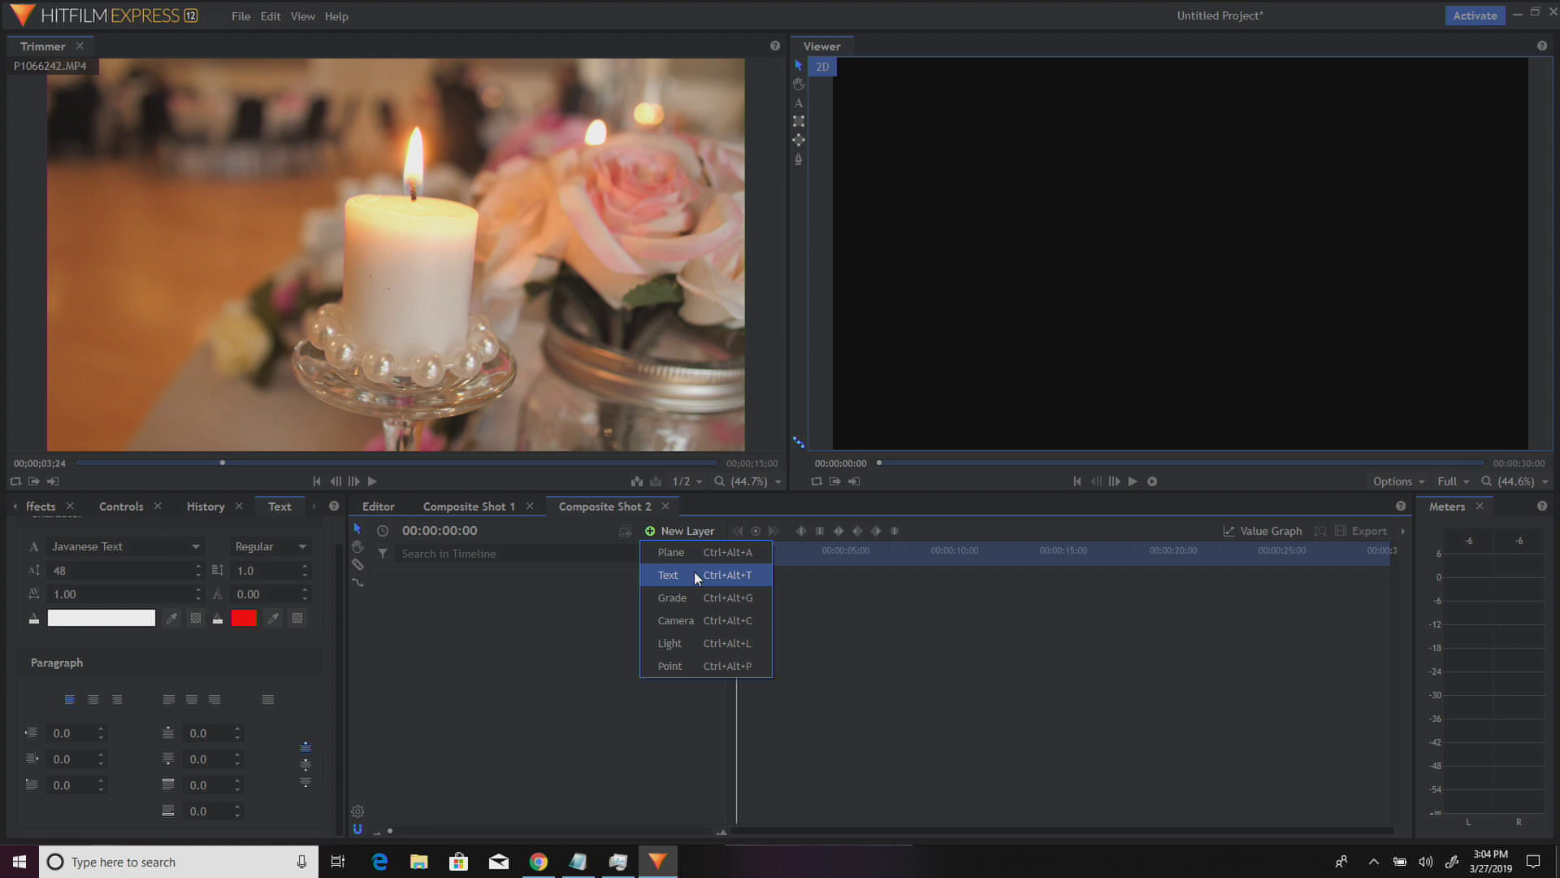
Step: Add a new text layer to Composite Shot 2 reading 'testHELLO YOUTUBE'
{"action": "left_click", "coordinate": [694, 570]}
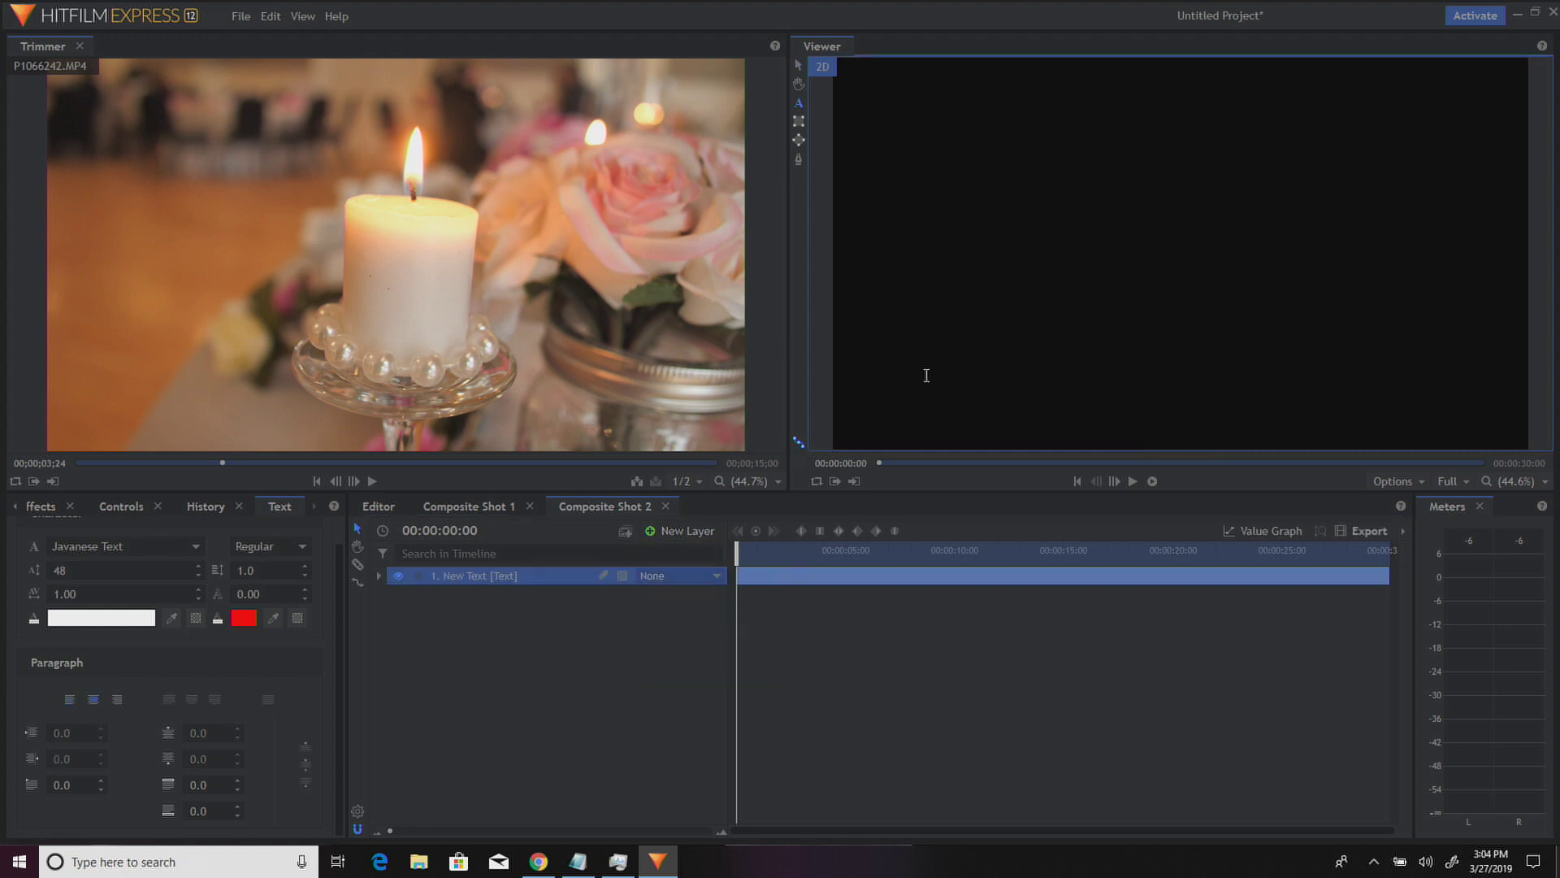
{"action": "type", "text": "test"}
{"action": "type", "text": "HELLO Y"}
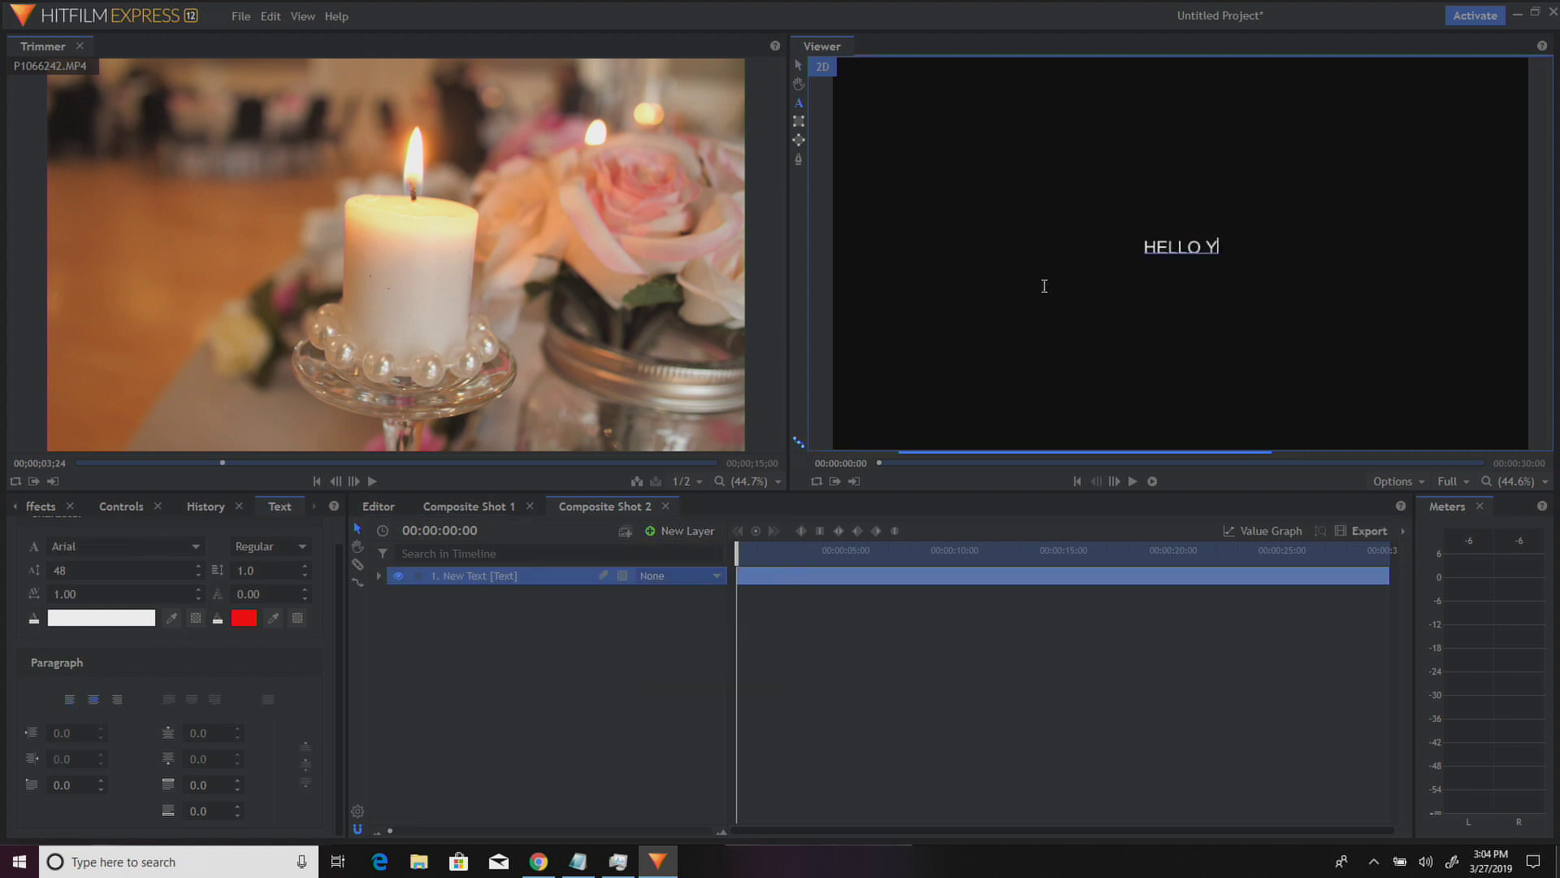
{"action": "type", "text": "OUTUBE"}
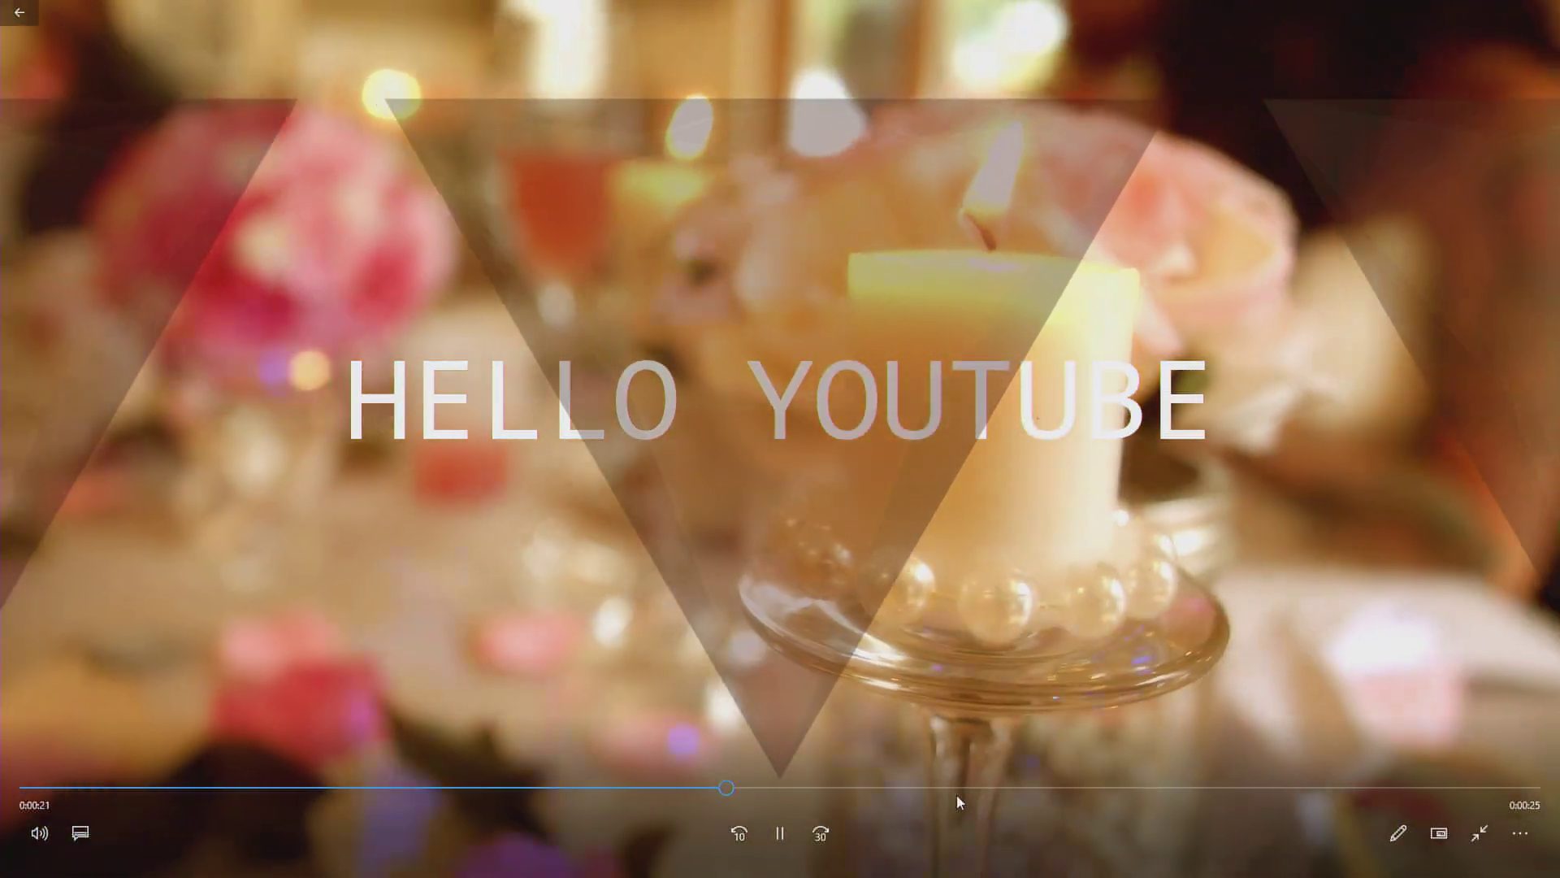
Step: Skip the rendered HELLO YOUTUBE video ahead to the cake table scene at about 0:29
{"action": "left_click", "coordinate": [963, 787]}
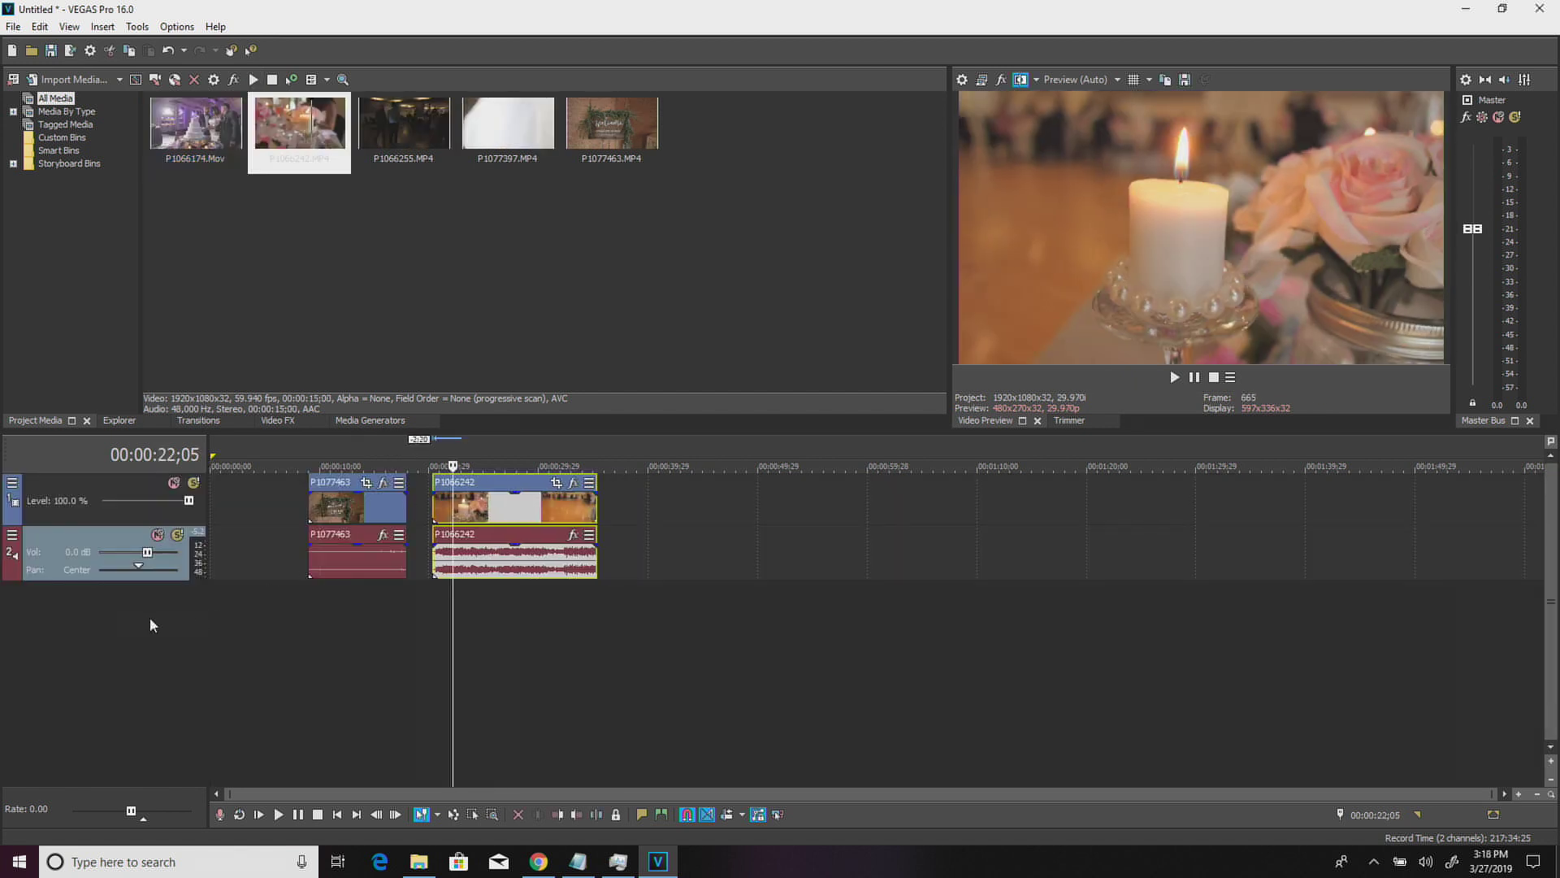
Step: Insert a new empty video track on top and move clip P1066242 onto another track
{"action": "right_click", "coordinate": [152, 620]}
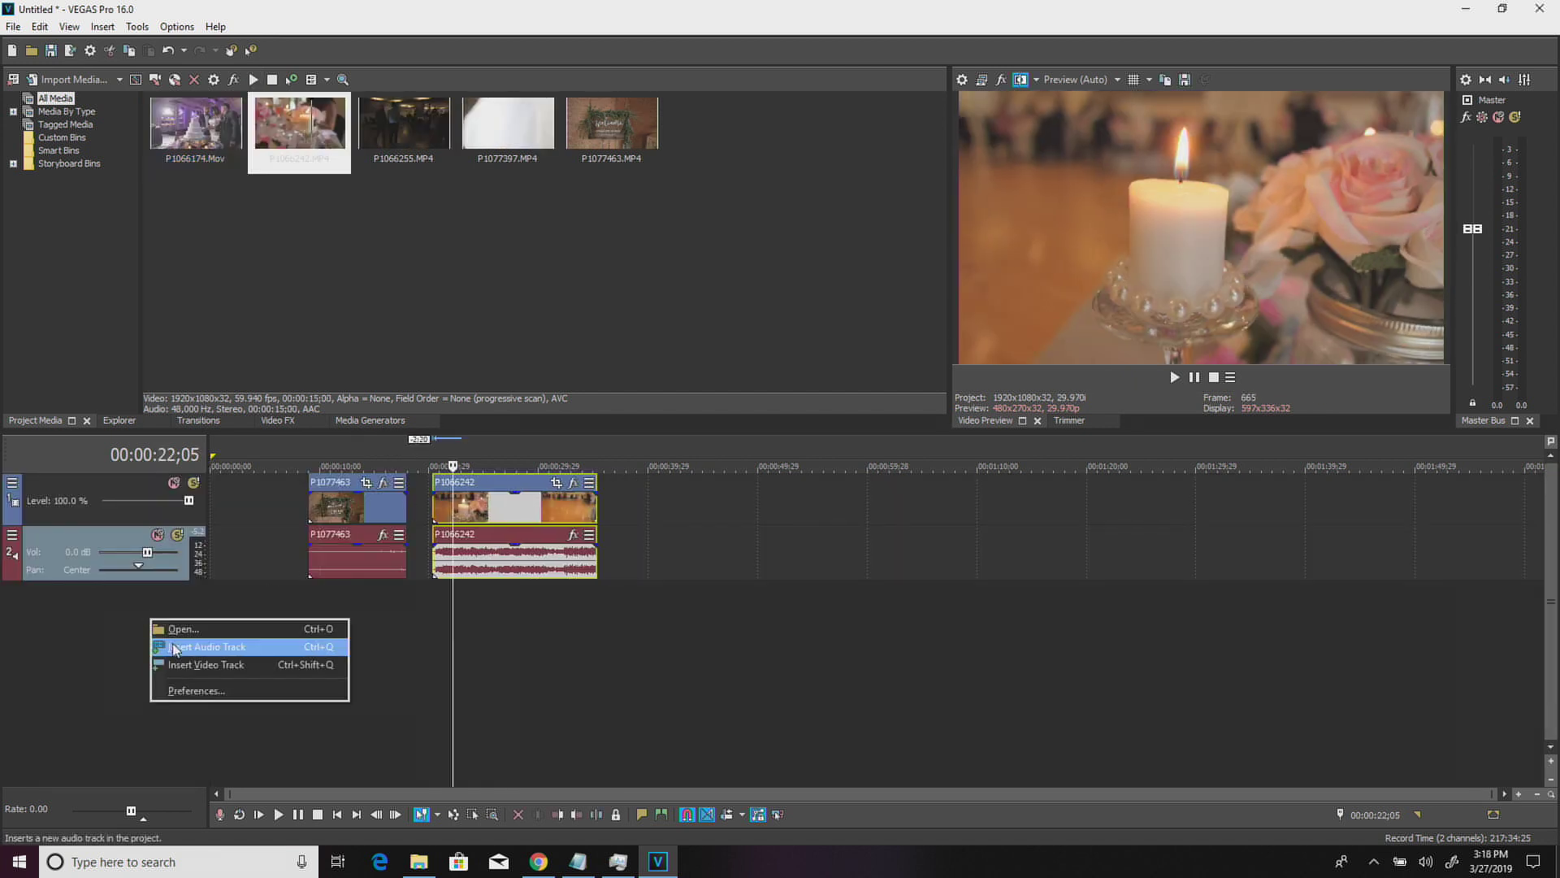
{"action": "left_click", "coordinate": [195, 665]}
{"action": "left_click_drag", "start_coordinate": [488, 553], "coordinate": [313, 491]}
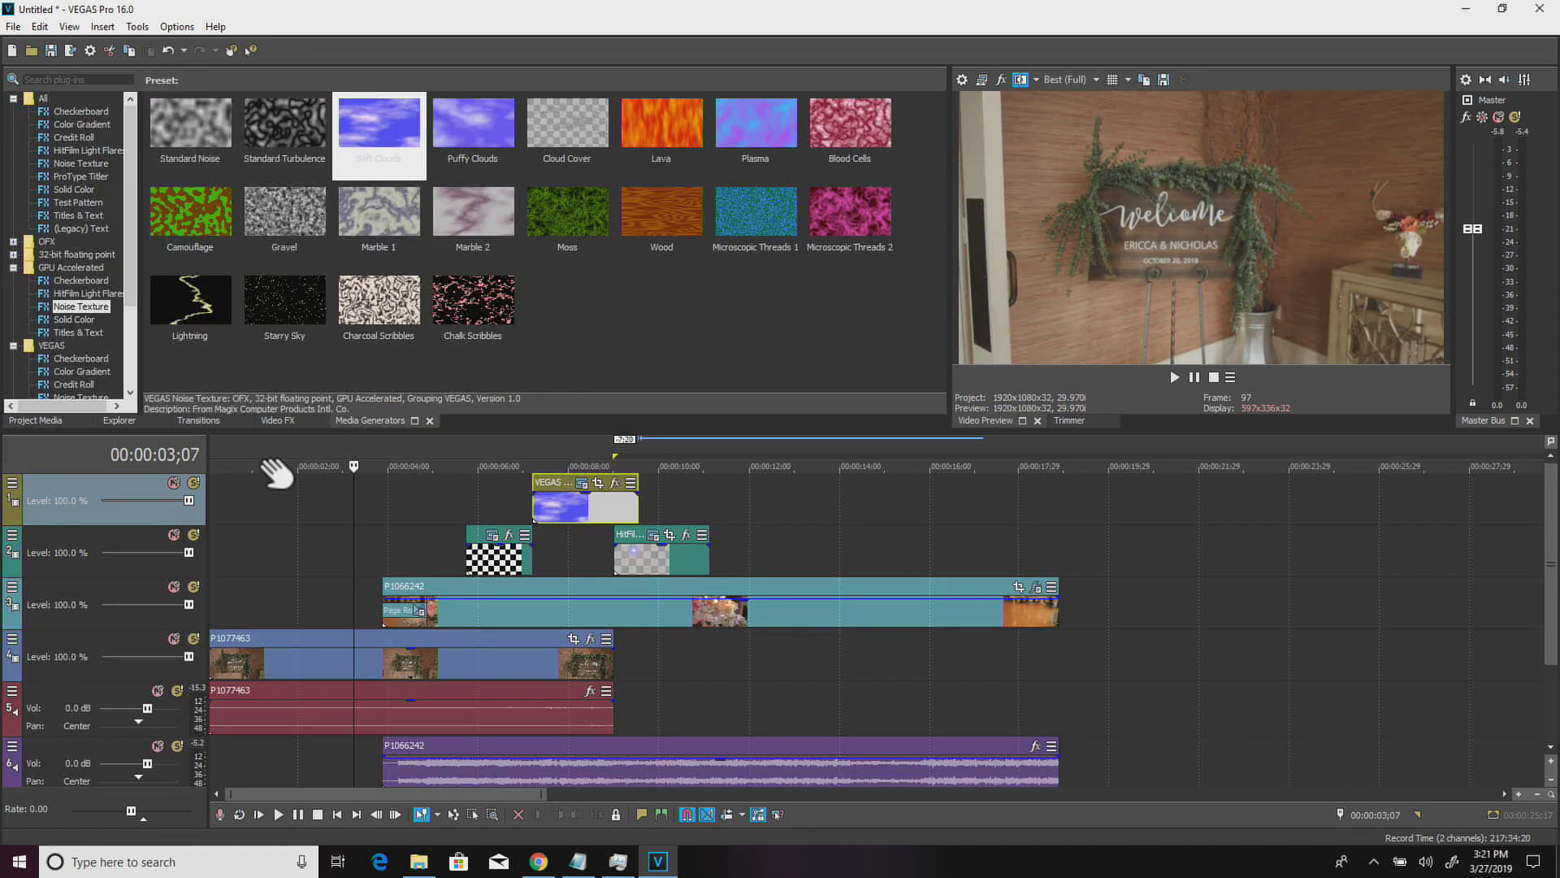
Step: Play the timeline from about 00:00:01;06 and bring up the preview quality choices
{"action": "left_click", "coordinate": [262, 454]}
{"action": "key", "text": "space"}
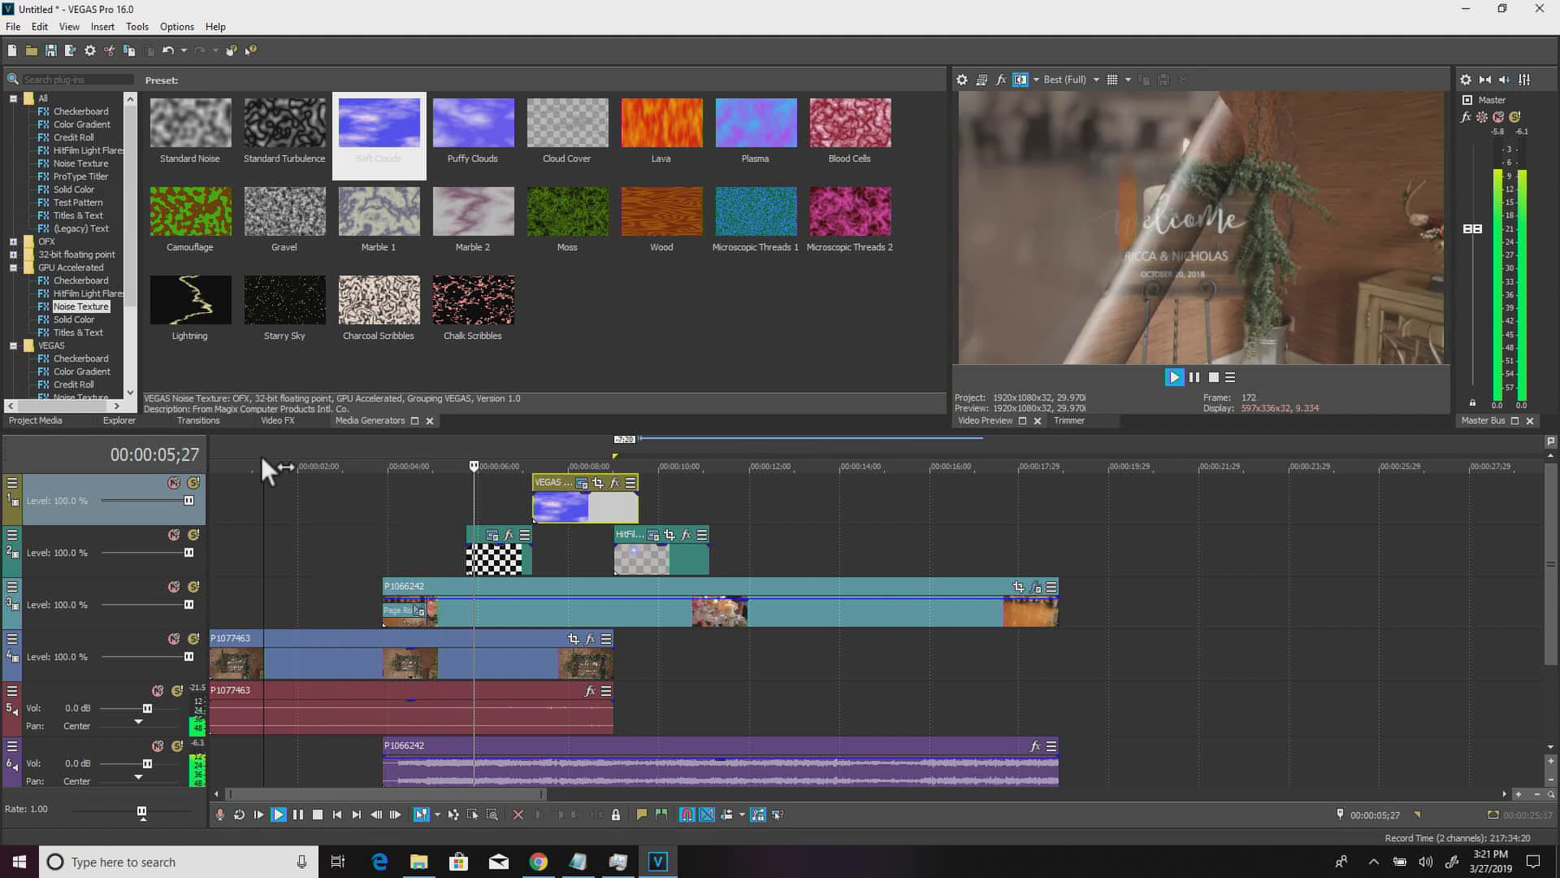
{"action": "key", "text": "space"}
{"action": "left_click", "coordinate": [1069, 79]}
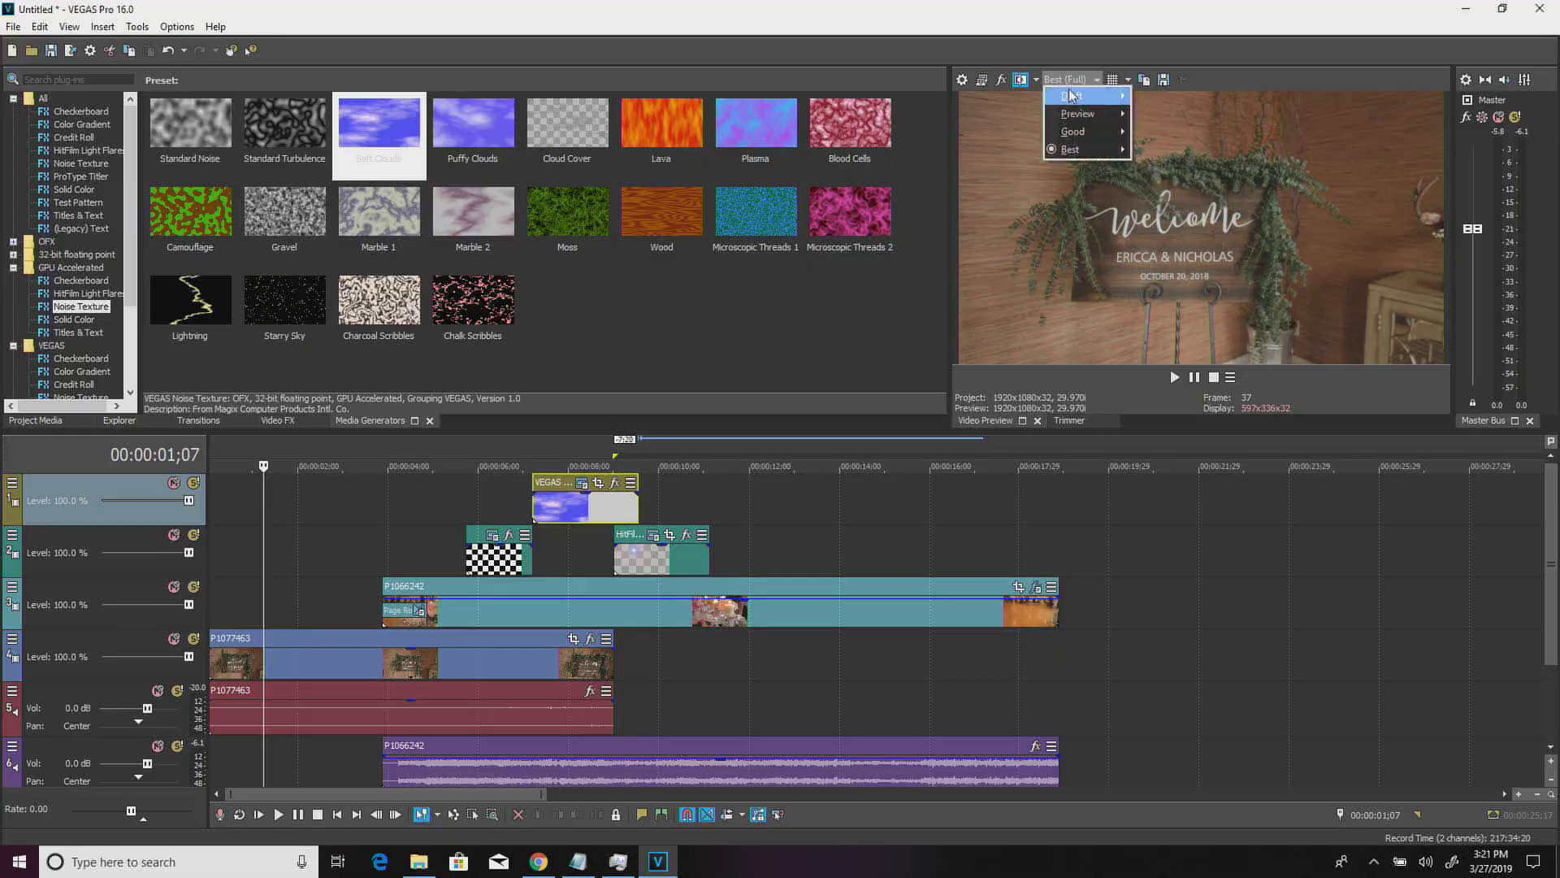